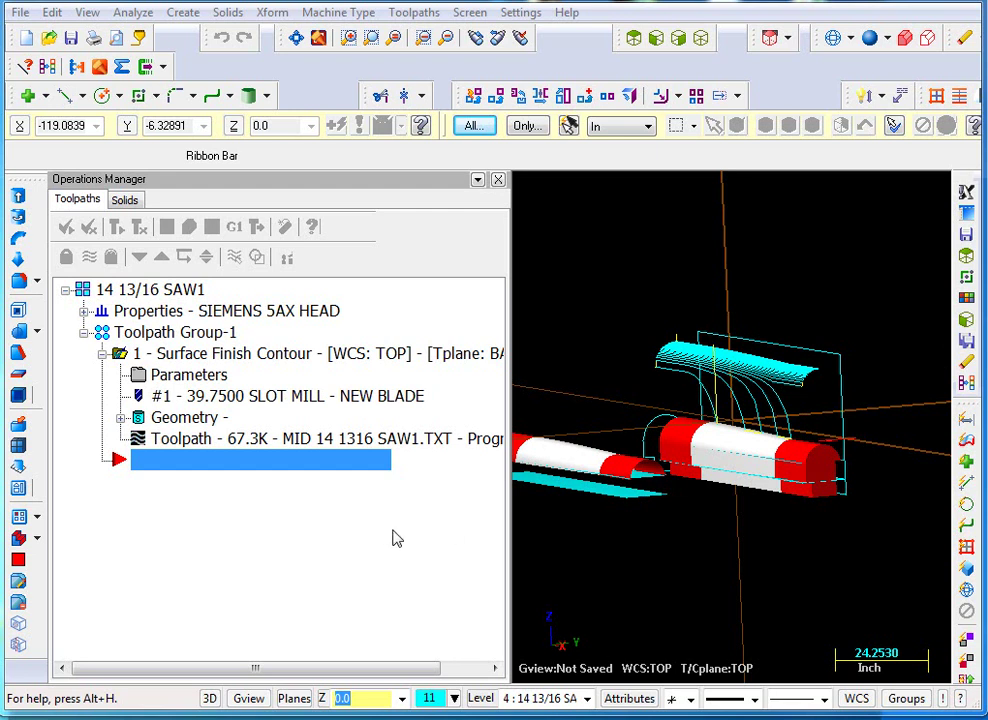
Step: Export the Surface Finish Contour operation to a new 'my favs' favorites library
right_click(200, 539)
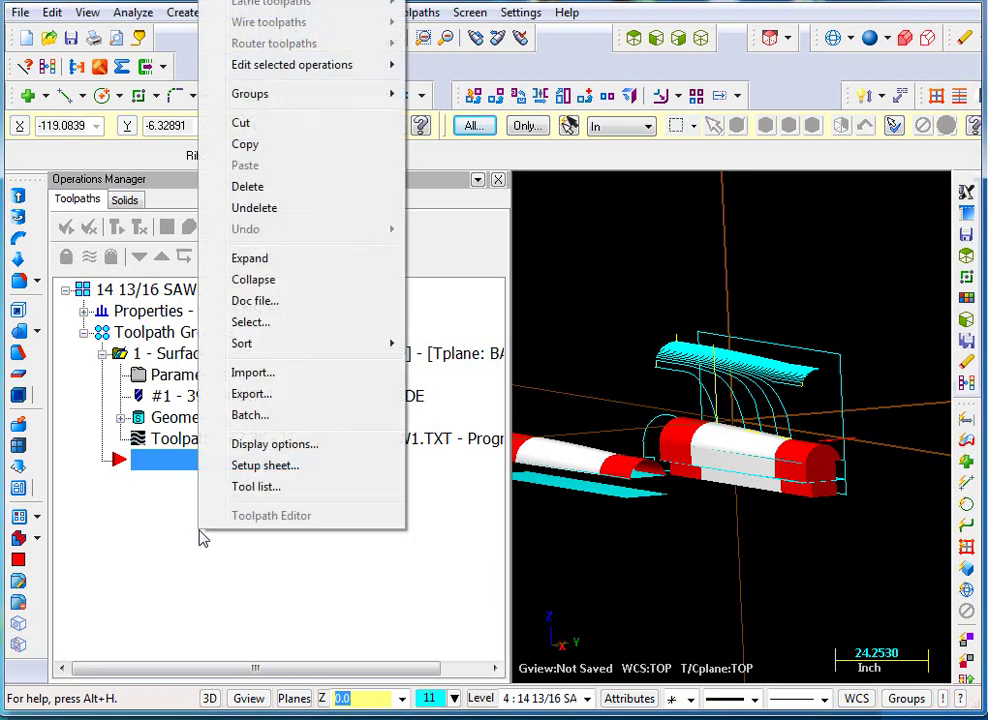
left_click(265, 394)
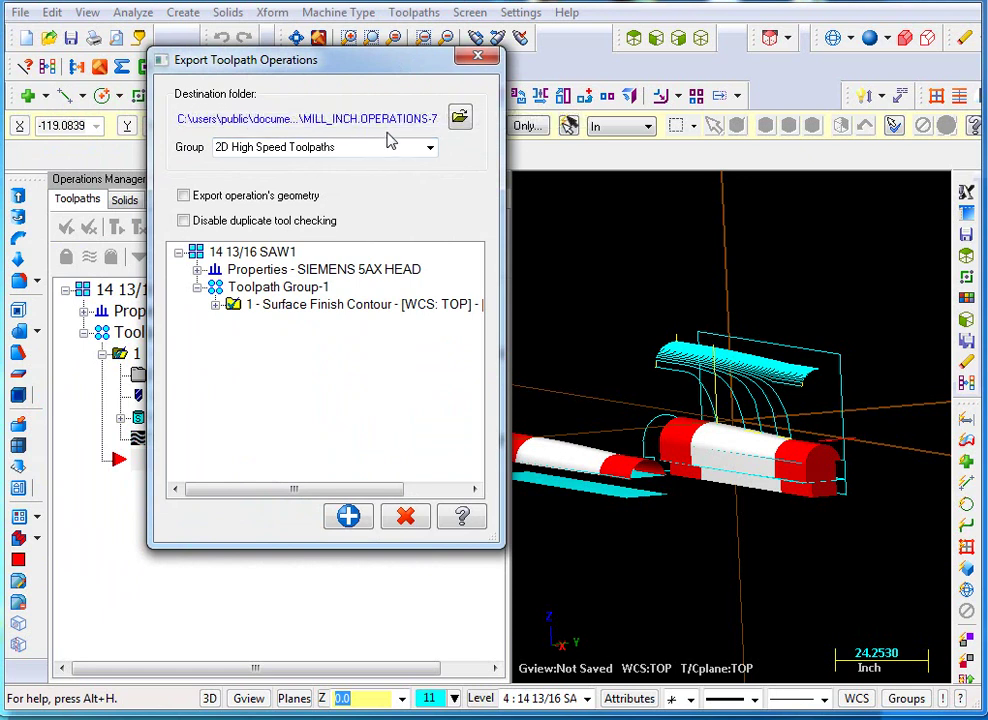
left_click(462, 121)
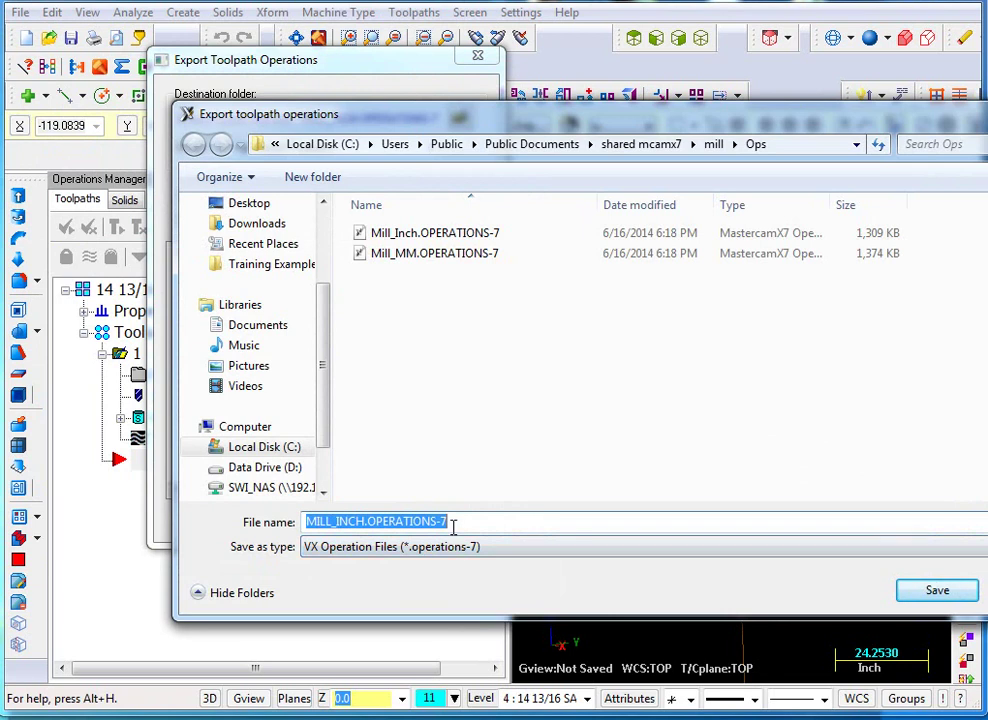
type("my favs")
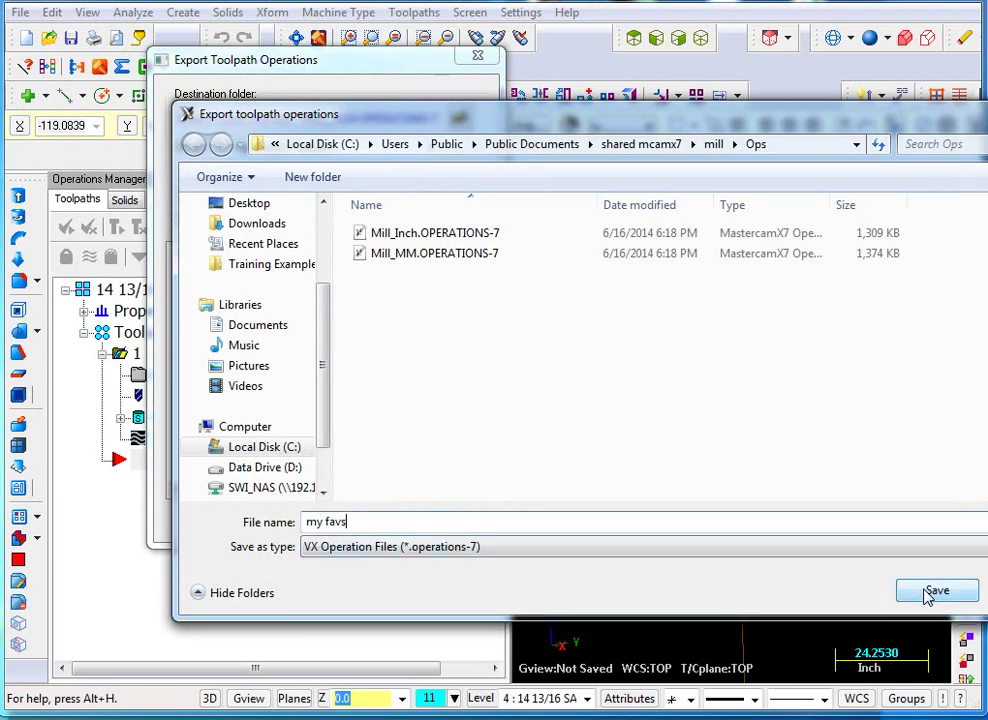
key("Return")
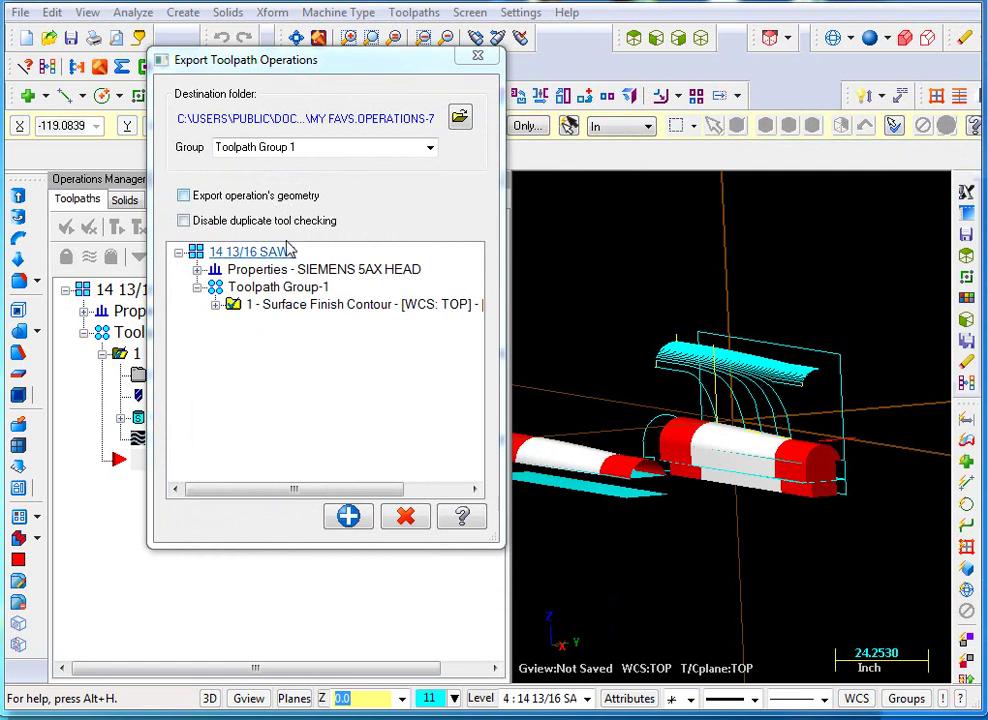
left_click(347, 517)
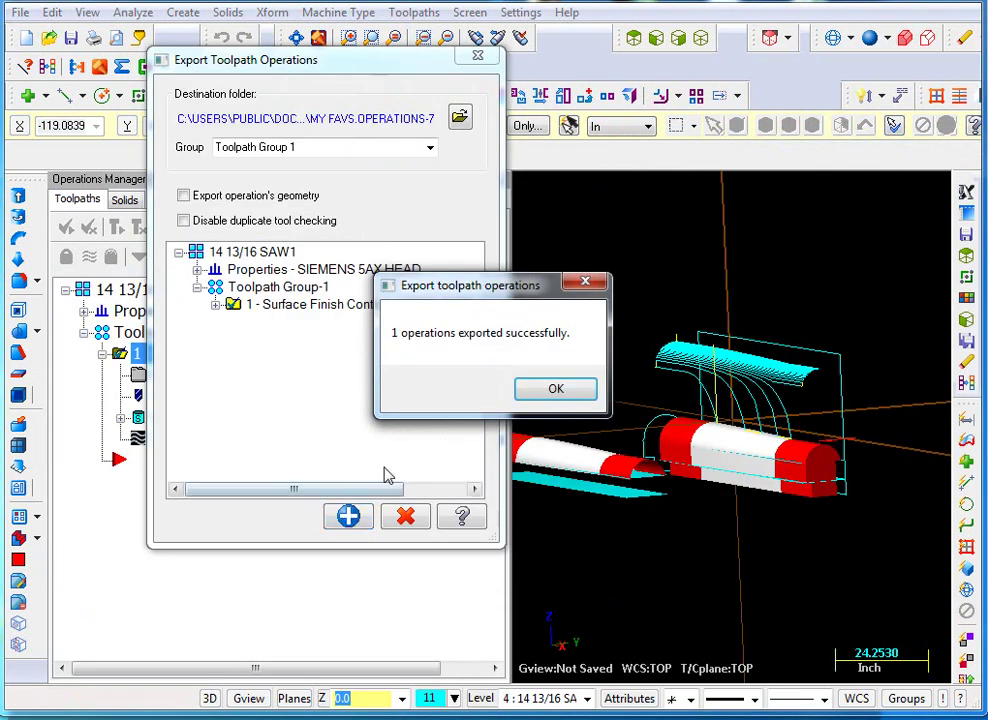
left_click(556, 392)
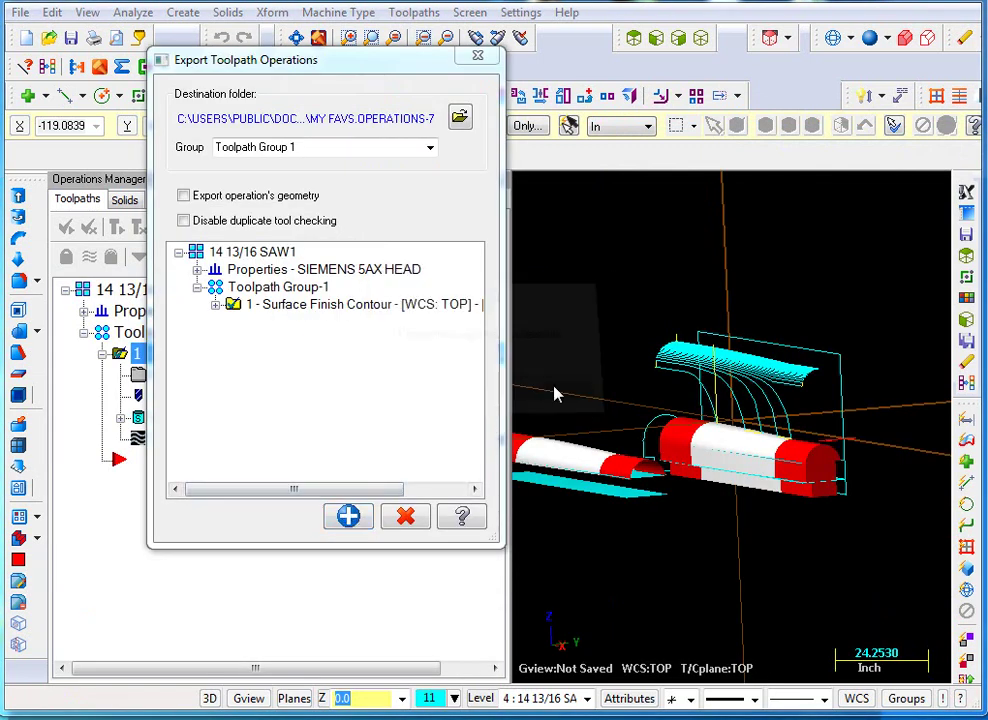
Step: Close the export window and set the tool and construction planes to Back (WCS)
left_click(410, 526)
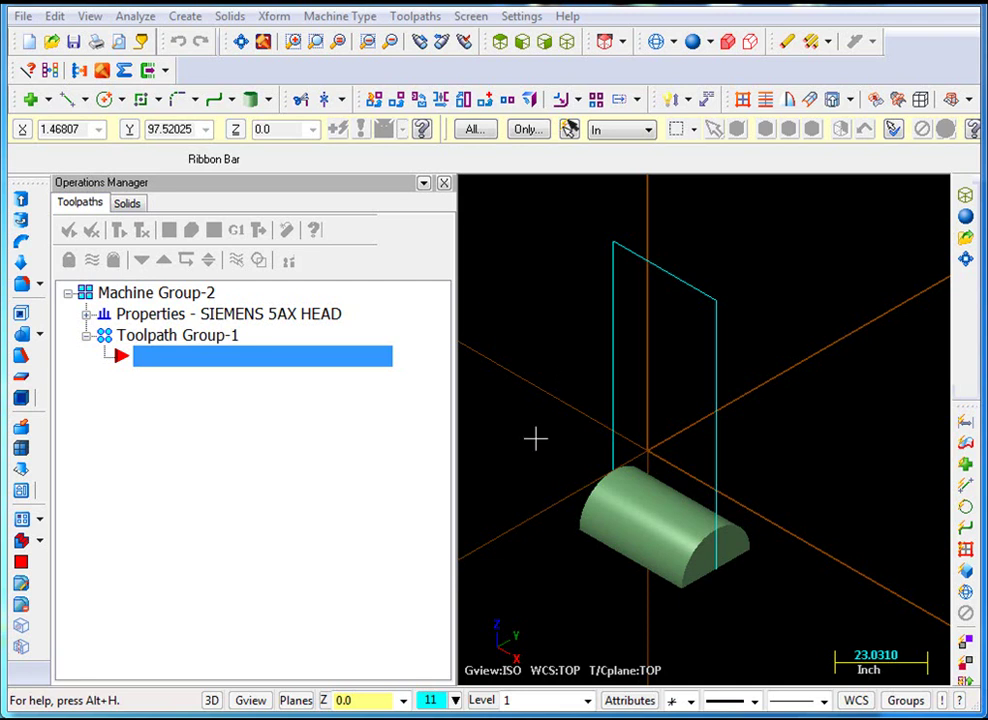
left_click(303, 702)
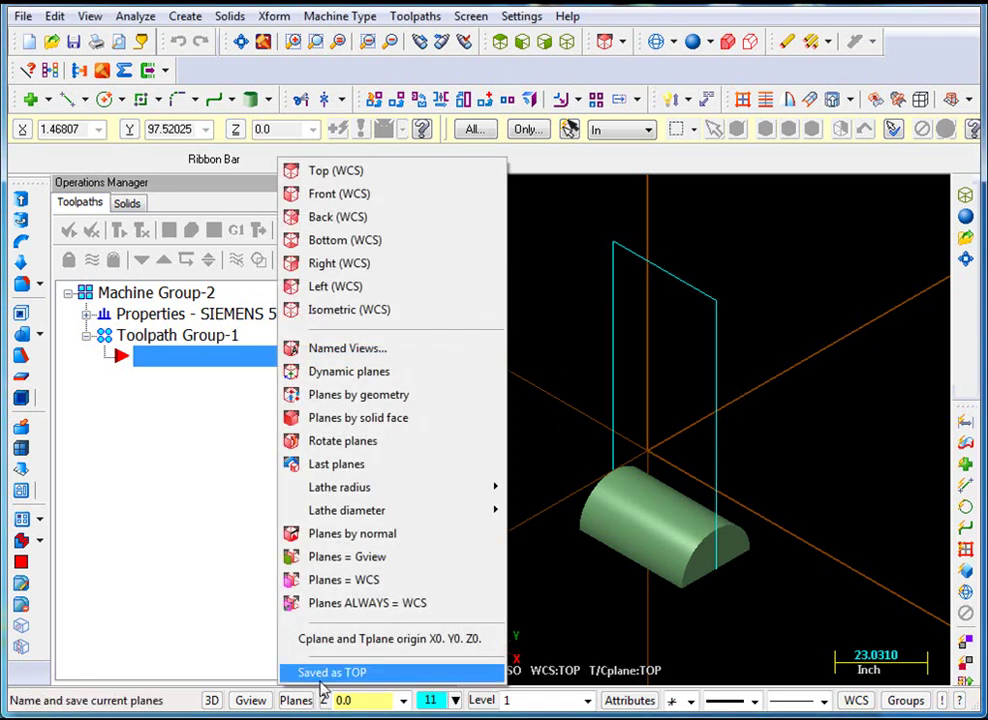
left_click(344, 221)
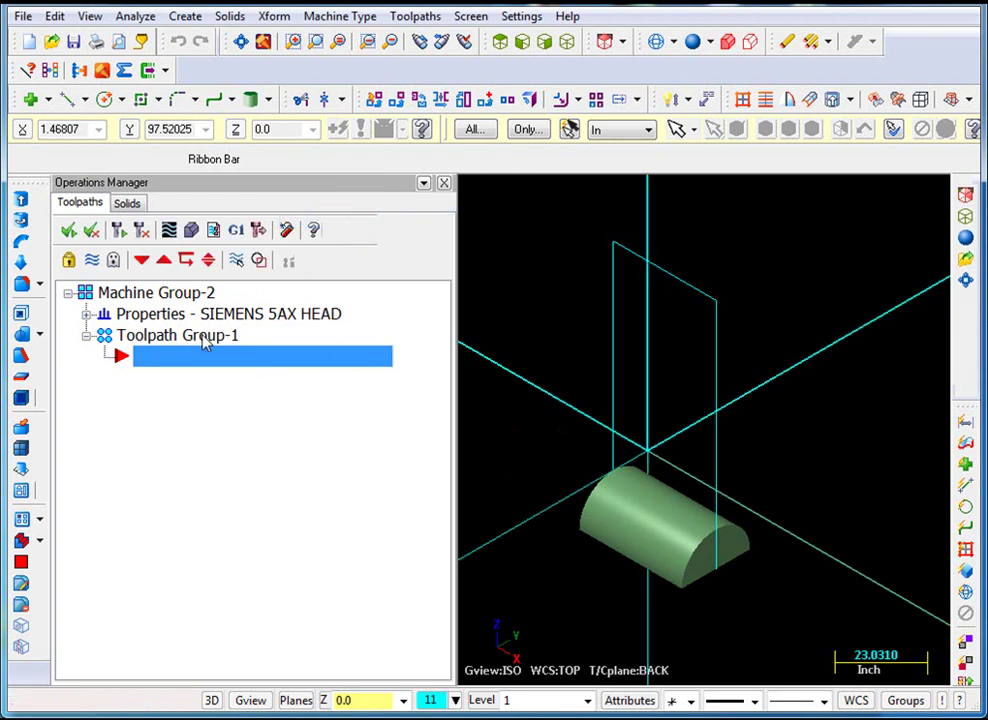
Step: Load the MY FAVS.OPERATIONS-7 library as the source for importing operations
right_click(211, 477)
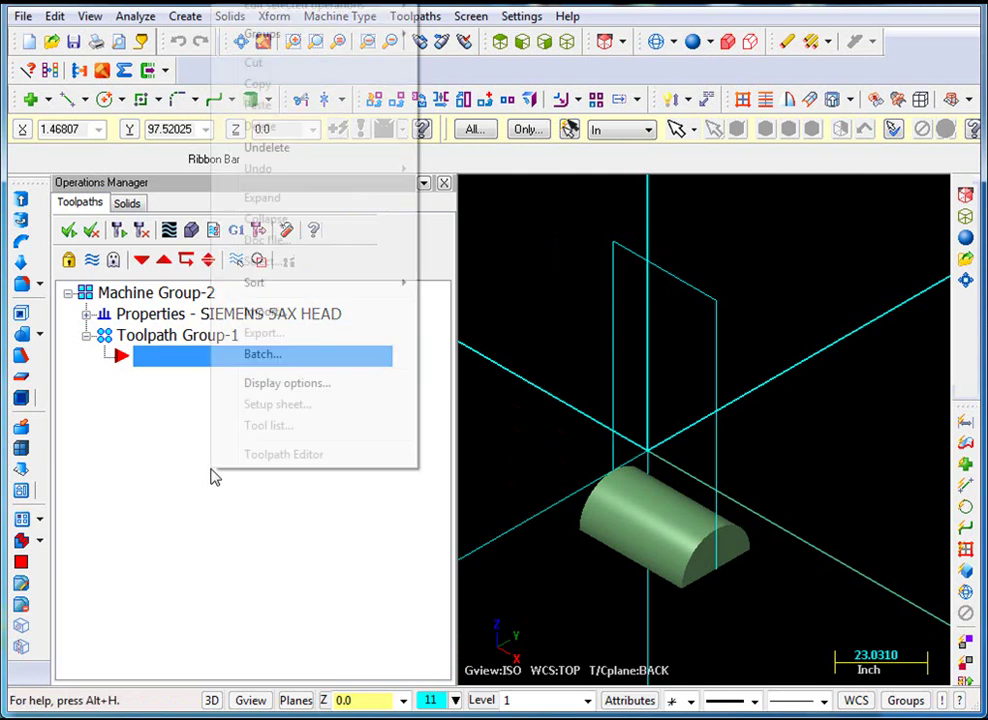
left_click(285, 315)
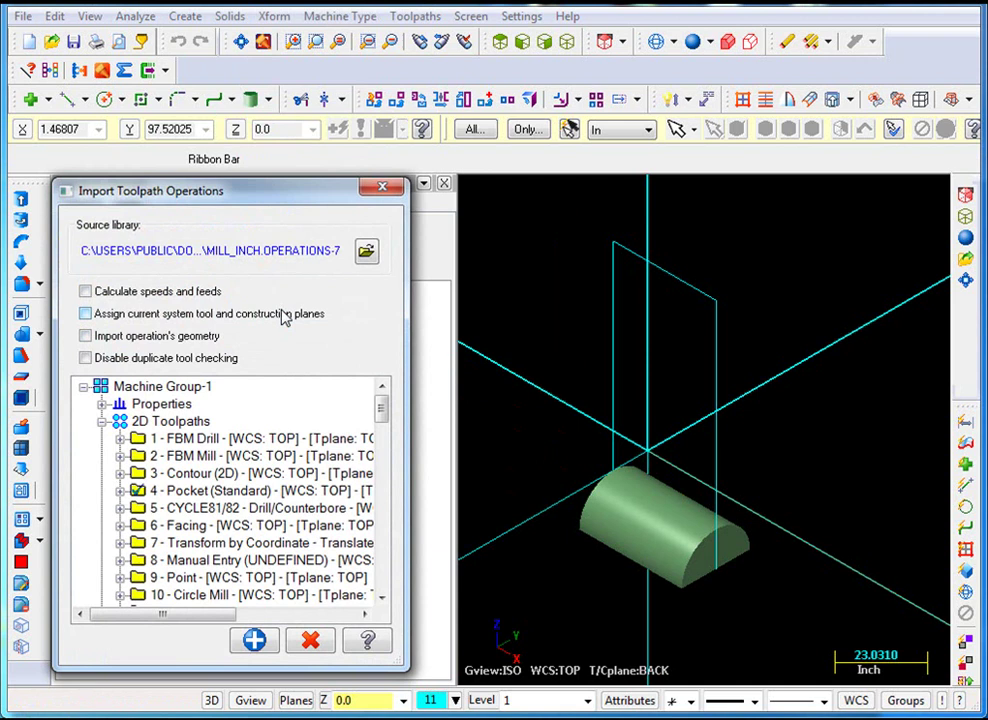
left_click(366, 253)
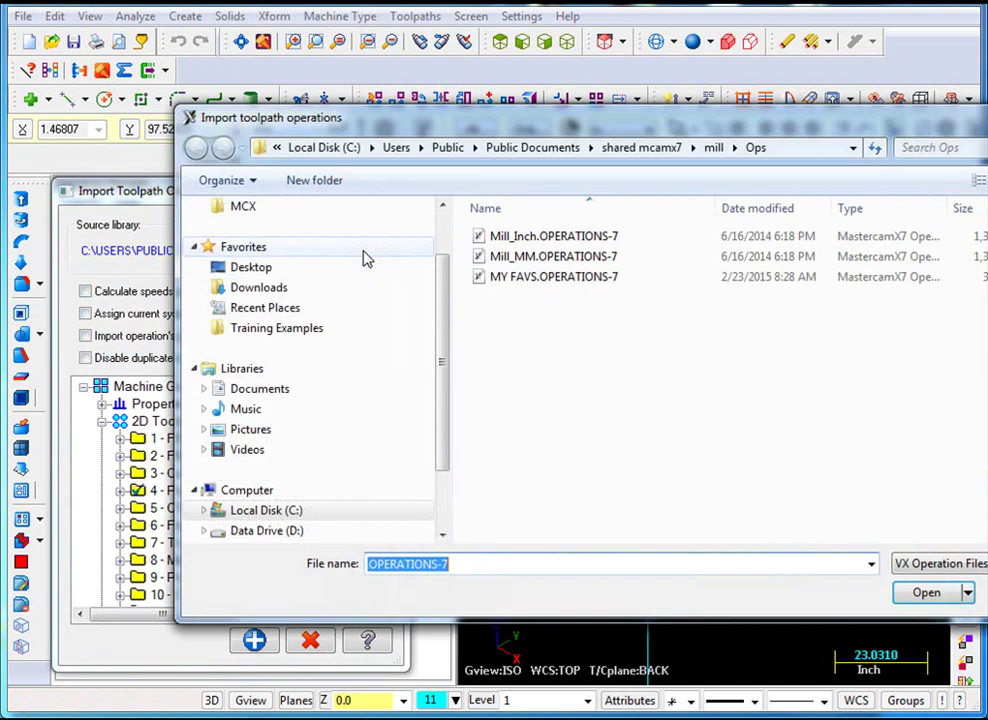
left_click(536, 279)
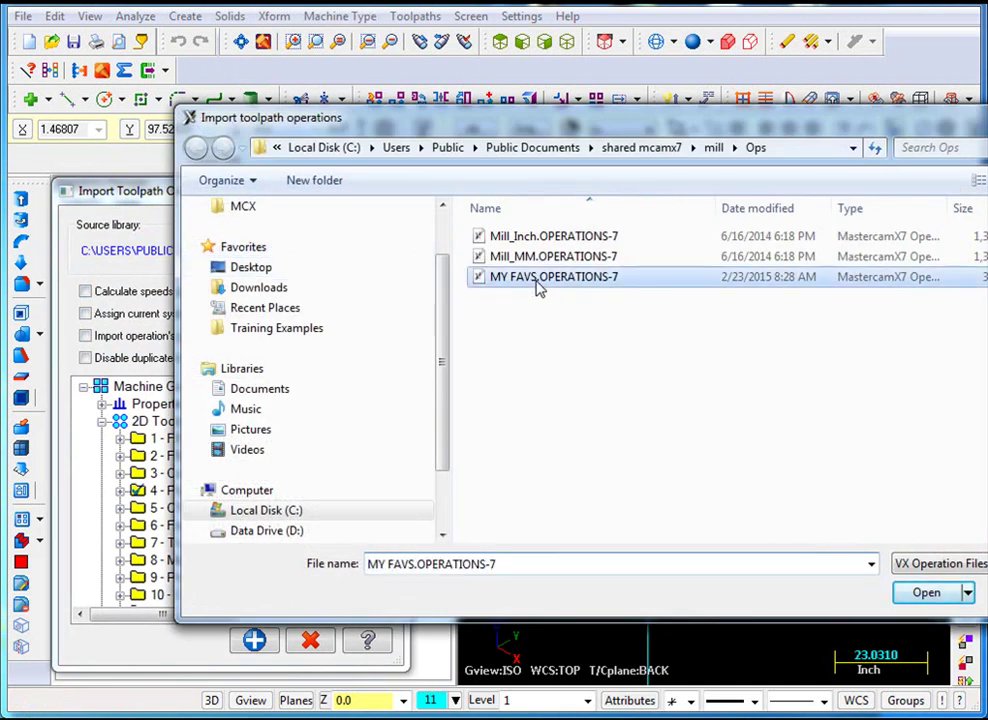
left_click(922, 591)
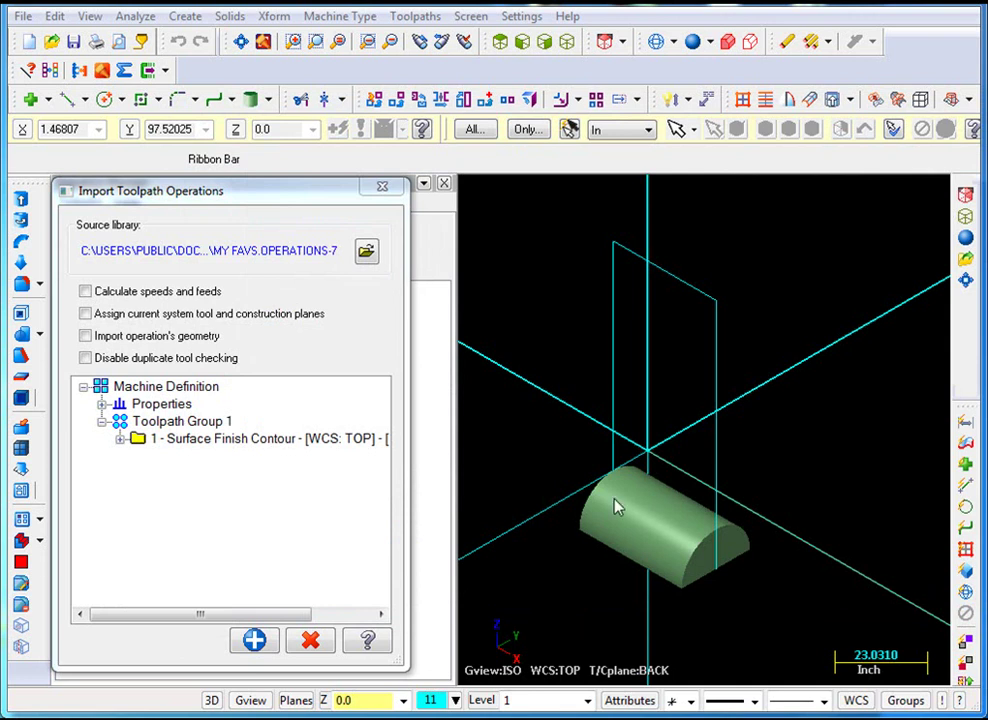
Step: Import the Surface Finish Contour operation with current planes, skipping its operation groups
left_click(140, 441)
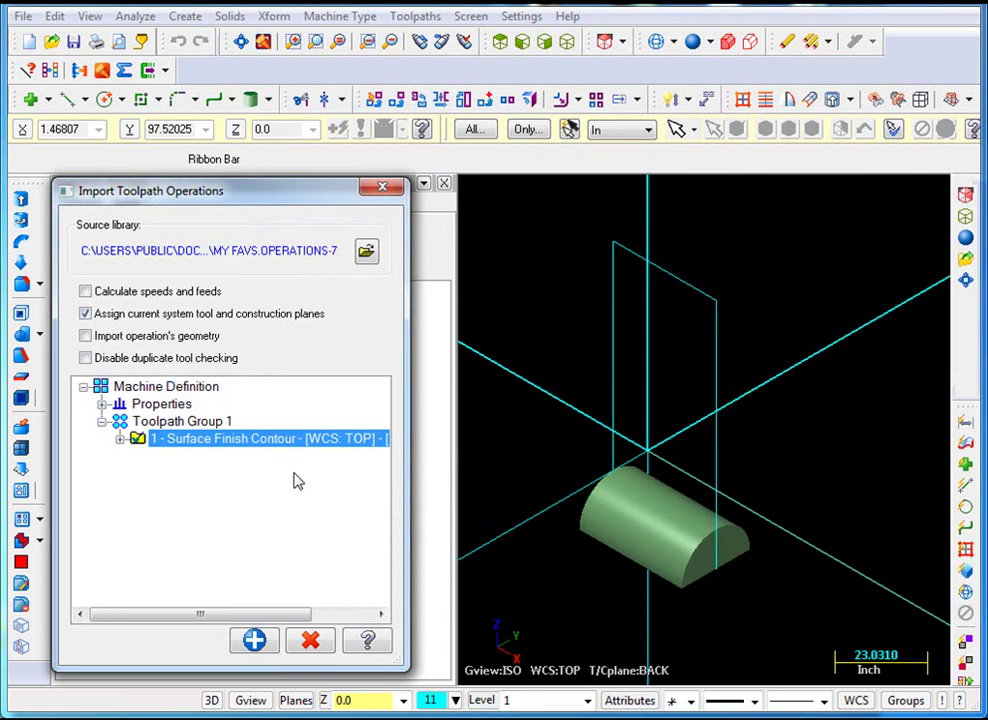
left_click(254, 641)
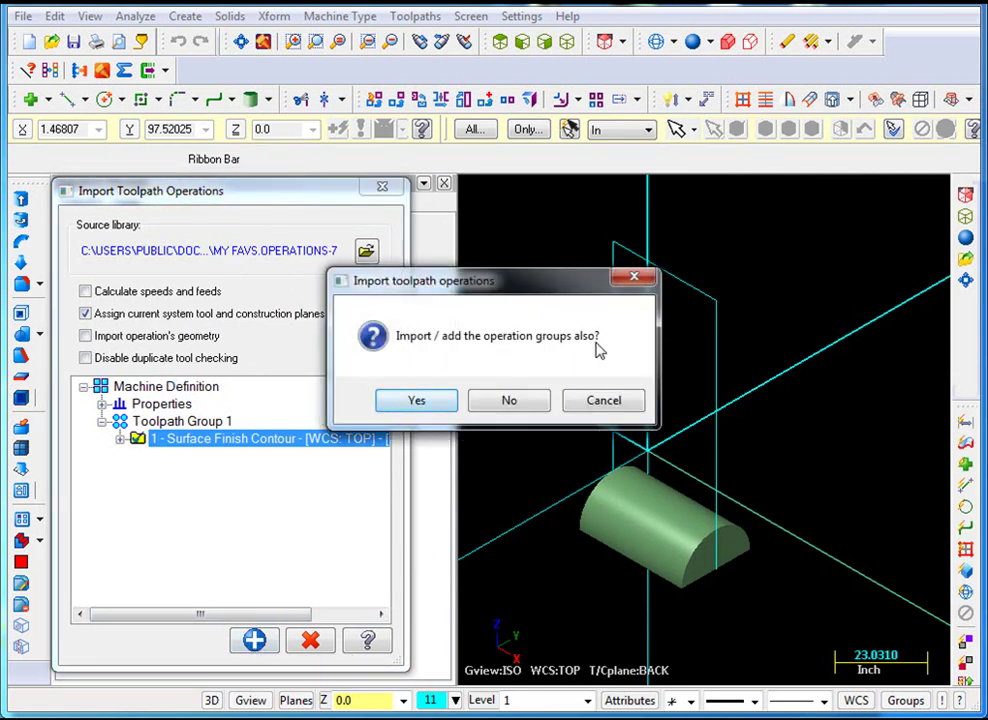
left_click(512, 401)
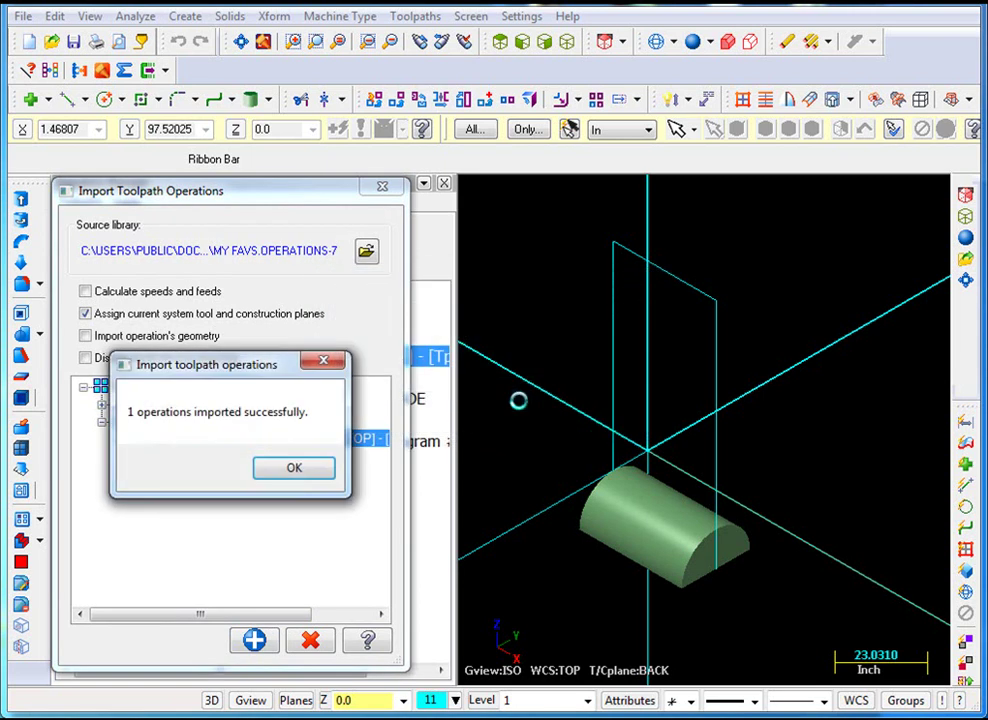
left_click(305, 472)
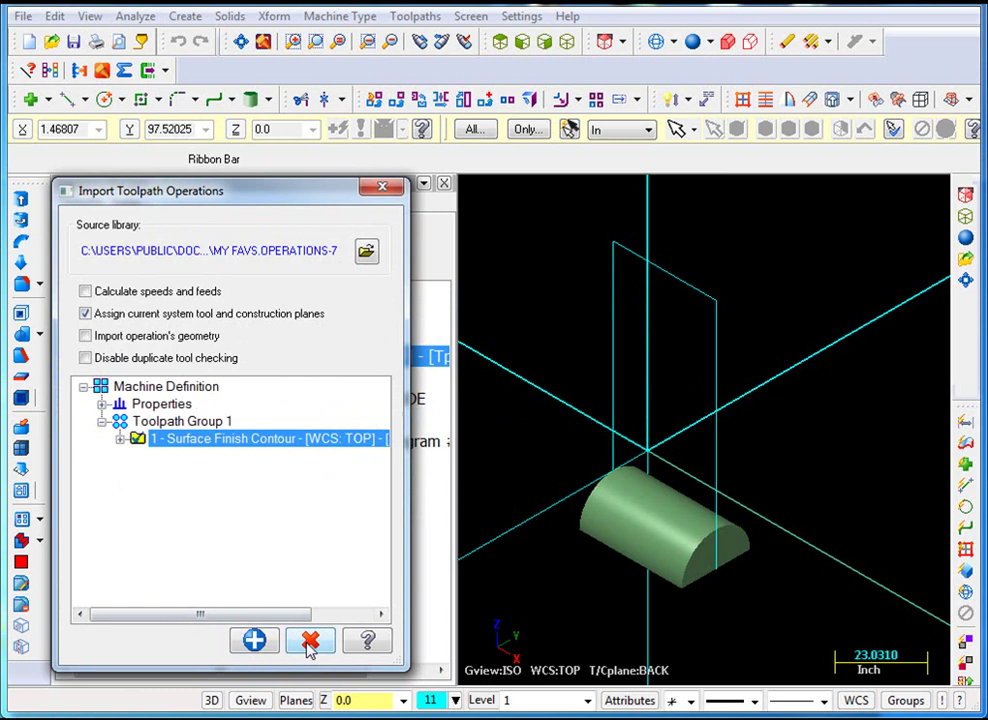
Step: Set the half-cylinder as the contour operation's drive surface
left_click(310, 640)
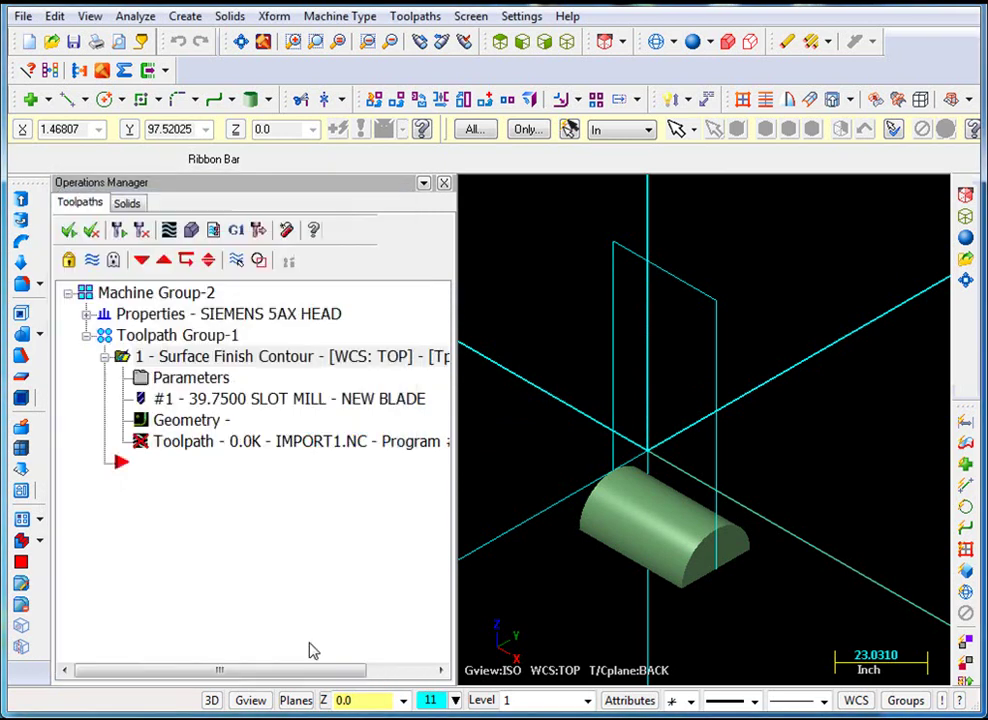
left_click(197, 424)
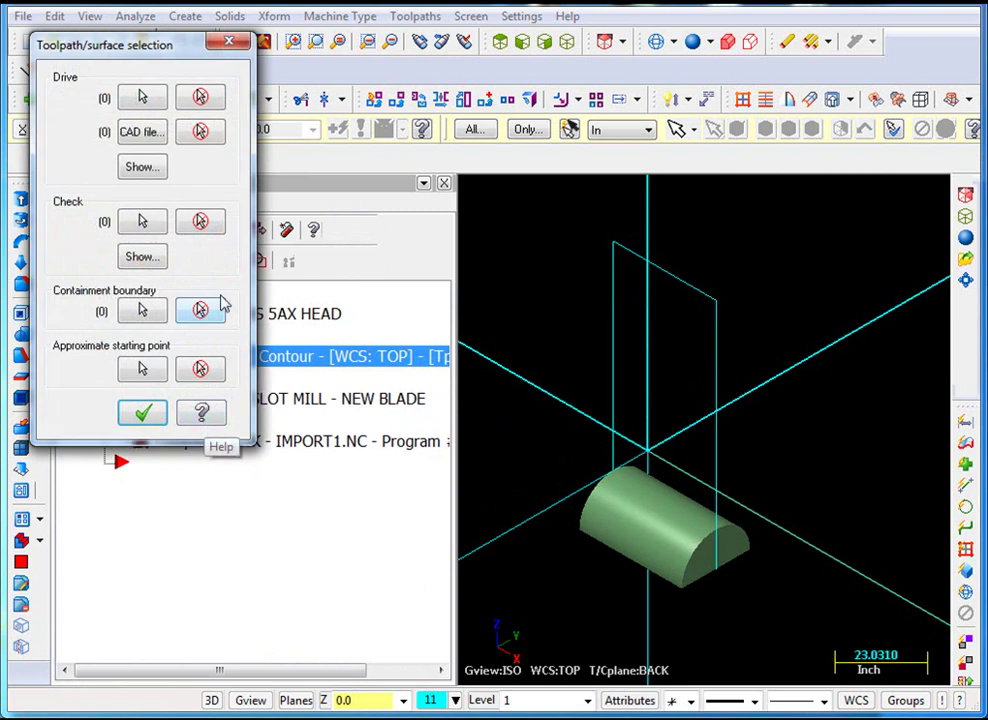
left_click(143, 97)
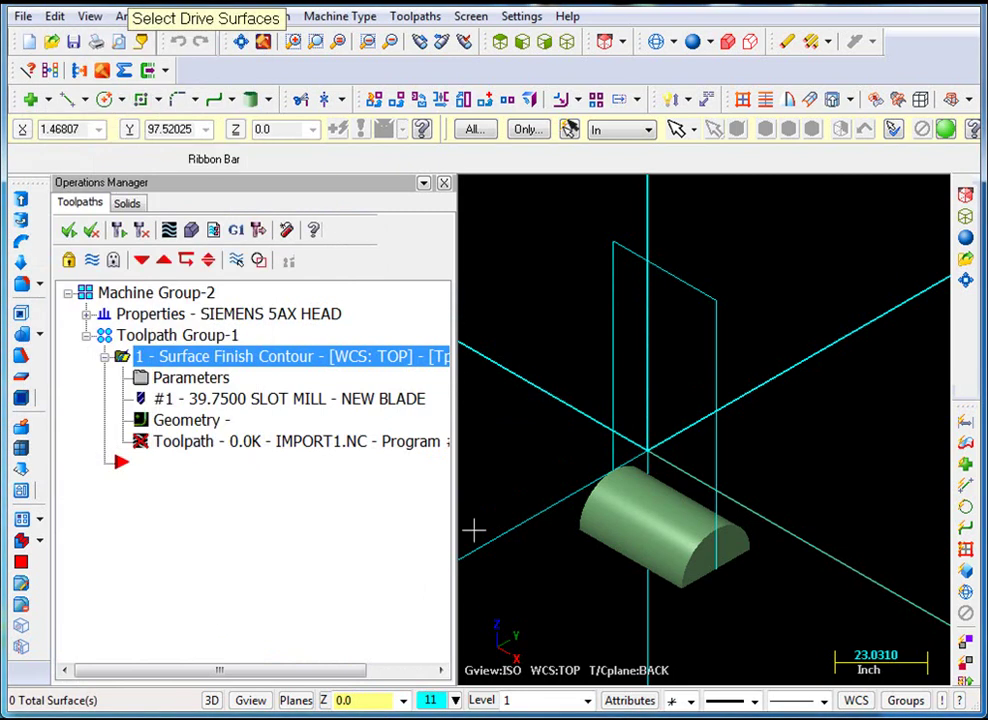
left_click(664, 532)
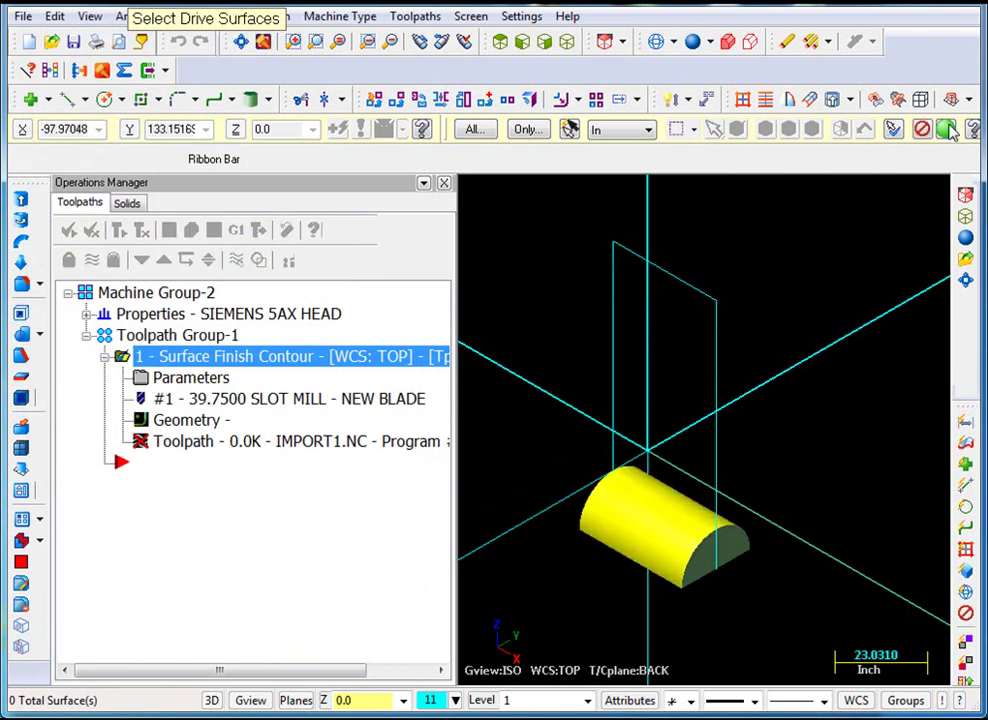
key("Return")
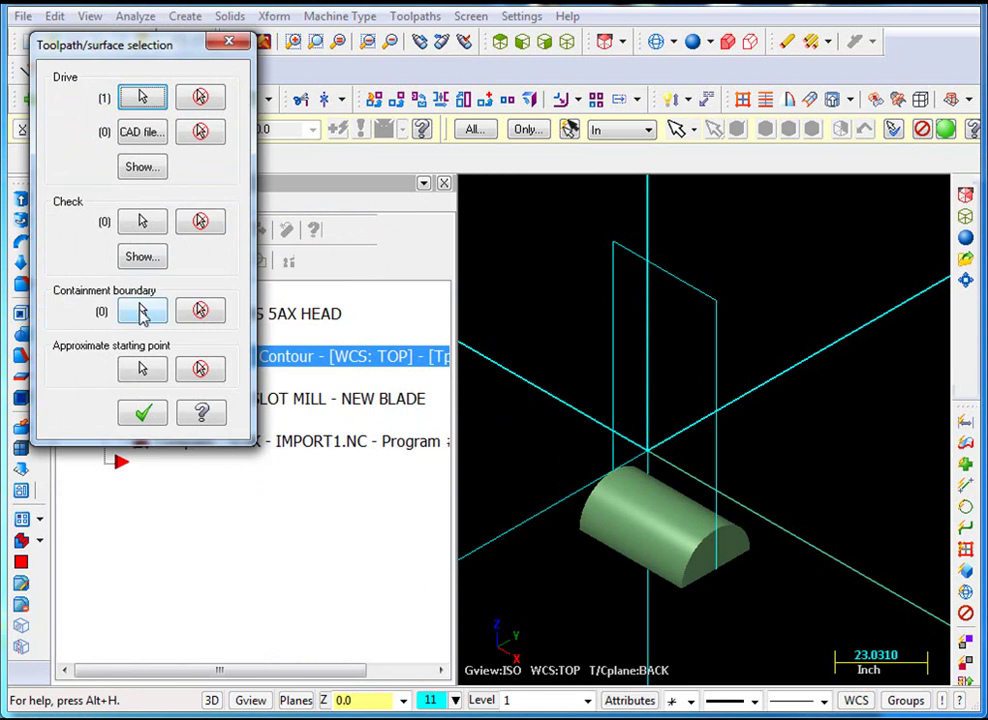
Step: Chain the wireframe outline as the containment boundary and accept the geometry
left_click(142, 311)
left_click(603, 341)
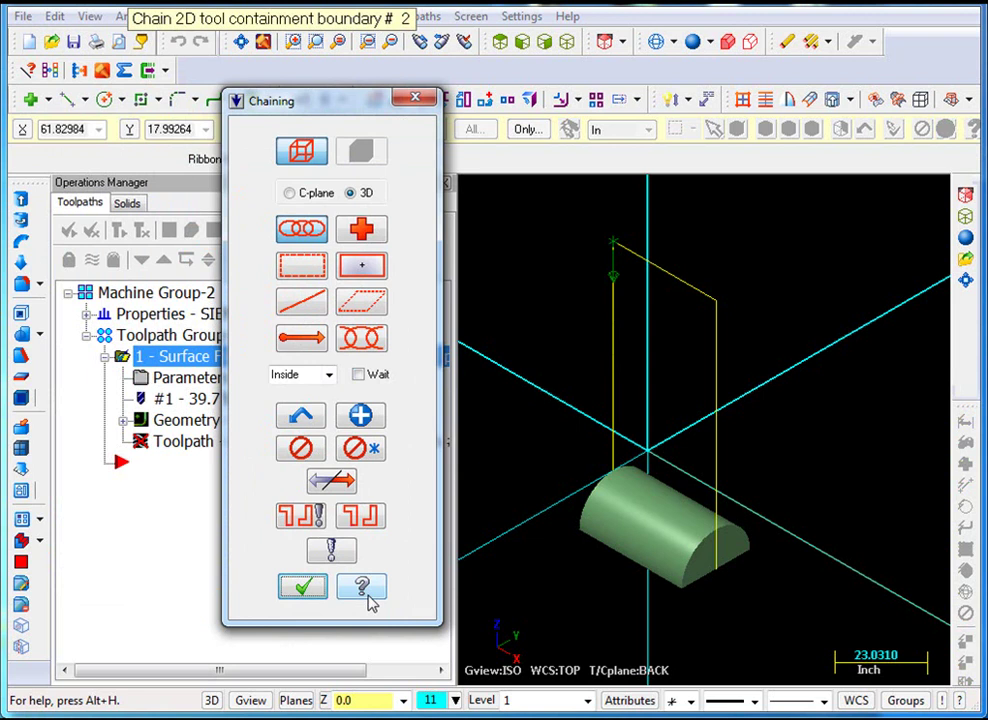
left_click(301, 588)
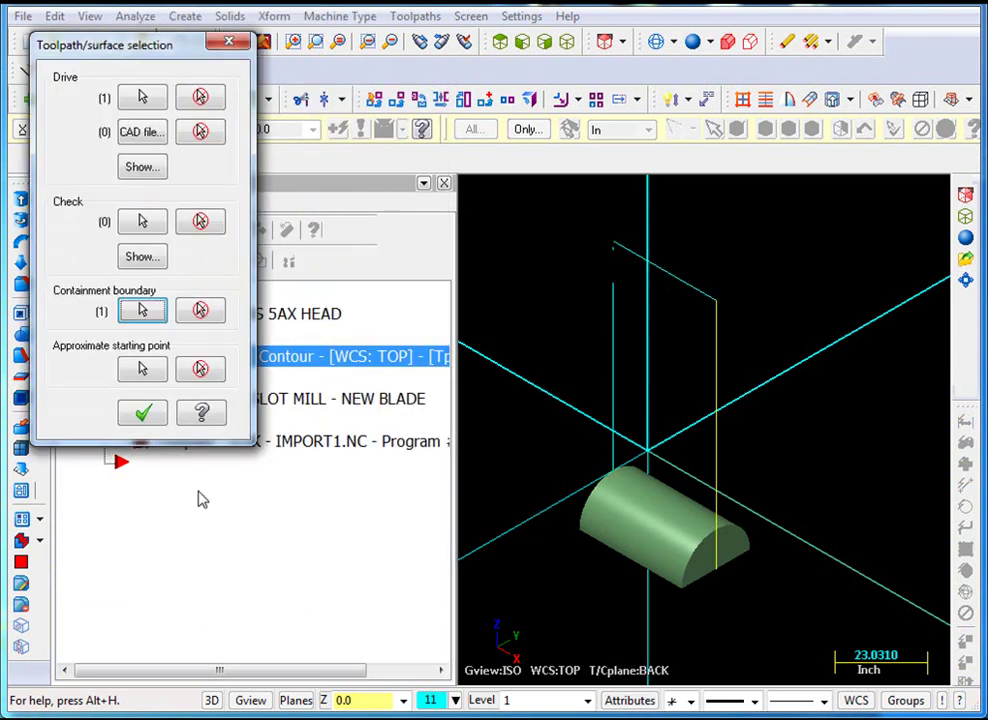
left_click(142, 412)
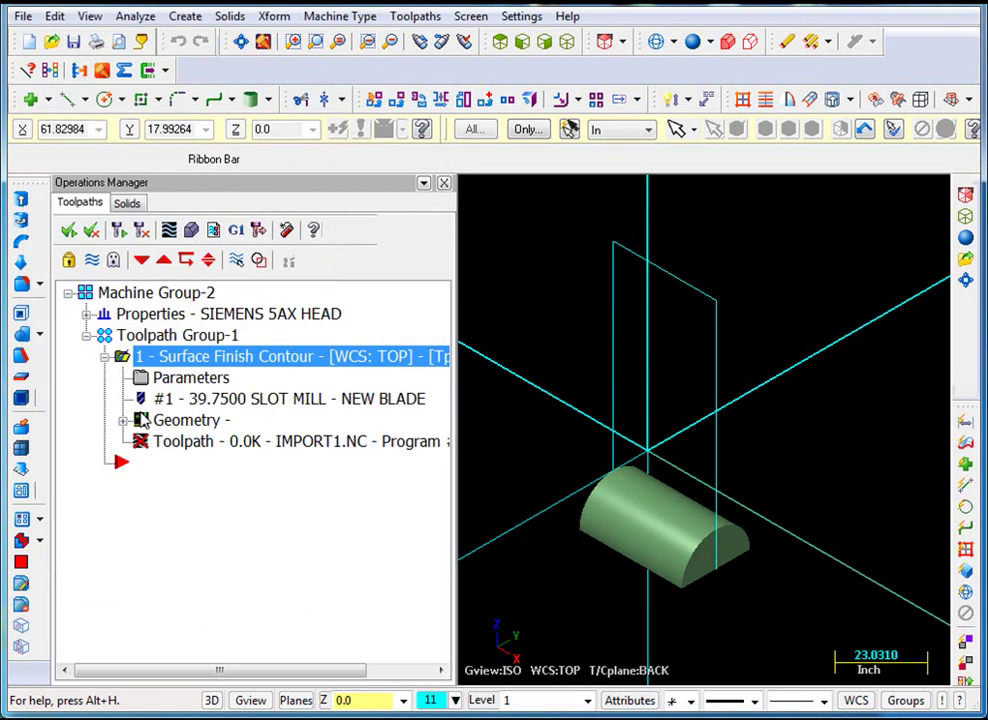
Step: Enter cut depths of -12.0 minimum and -24 maximum for the finish contour
left_click(190, 385)
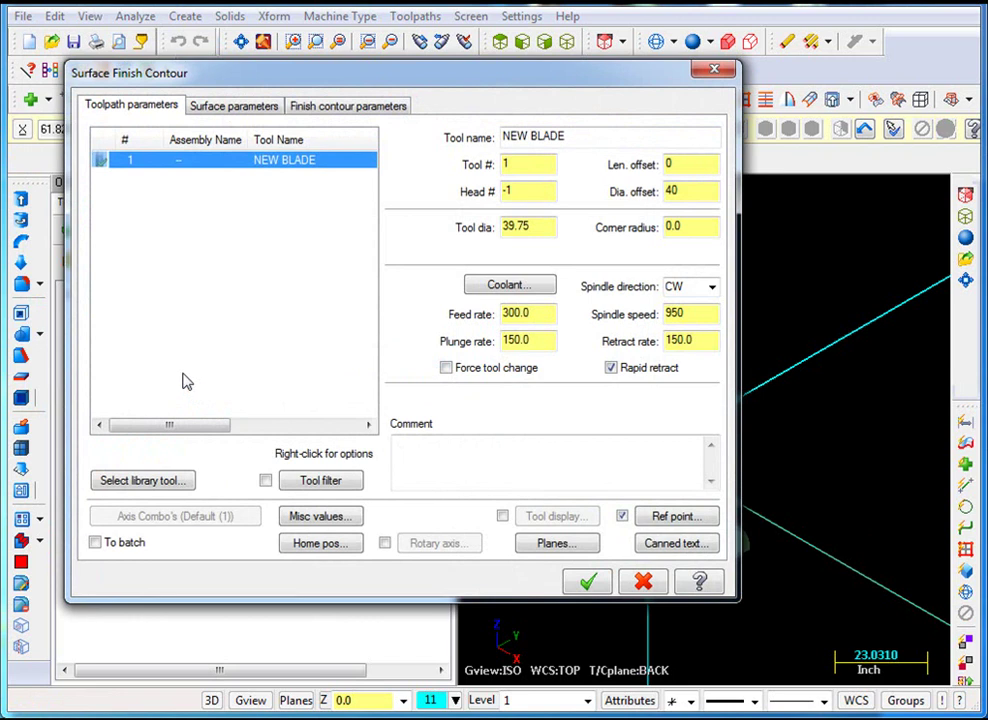
left_click(331, 110)
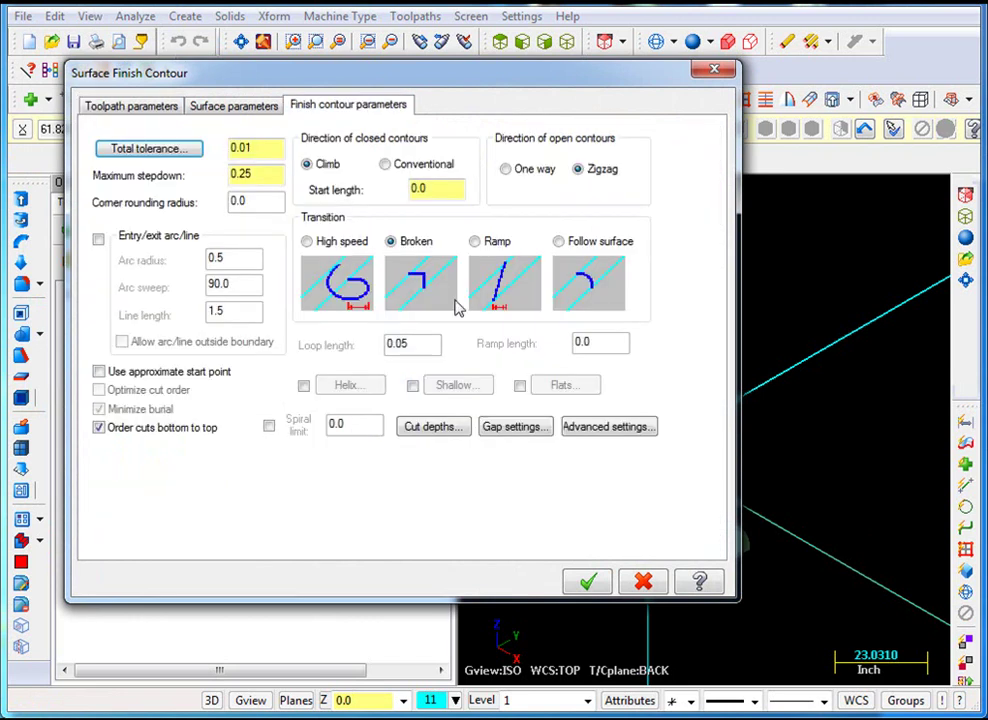
left_click(441, 429)
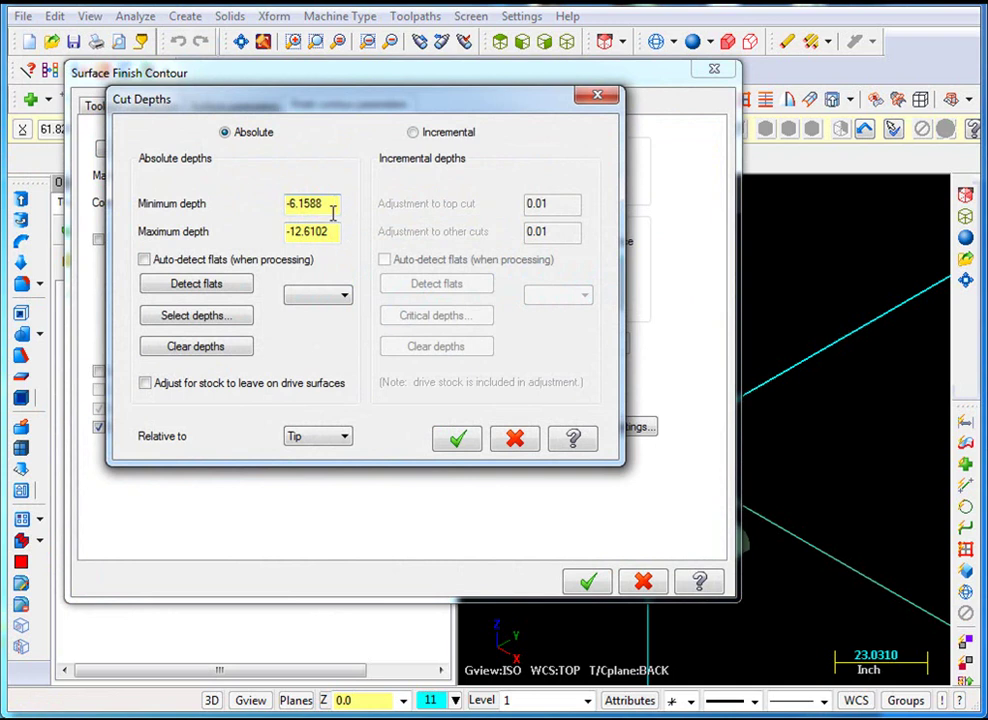
left_click_drag(330, 204, 213, 204)
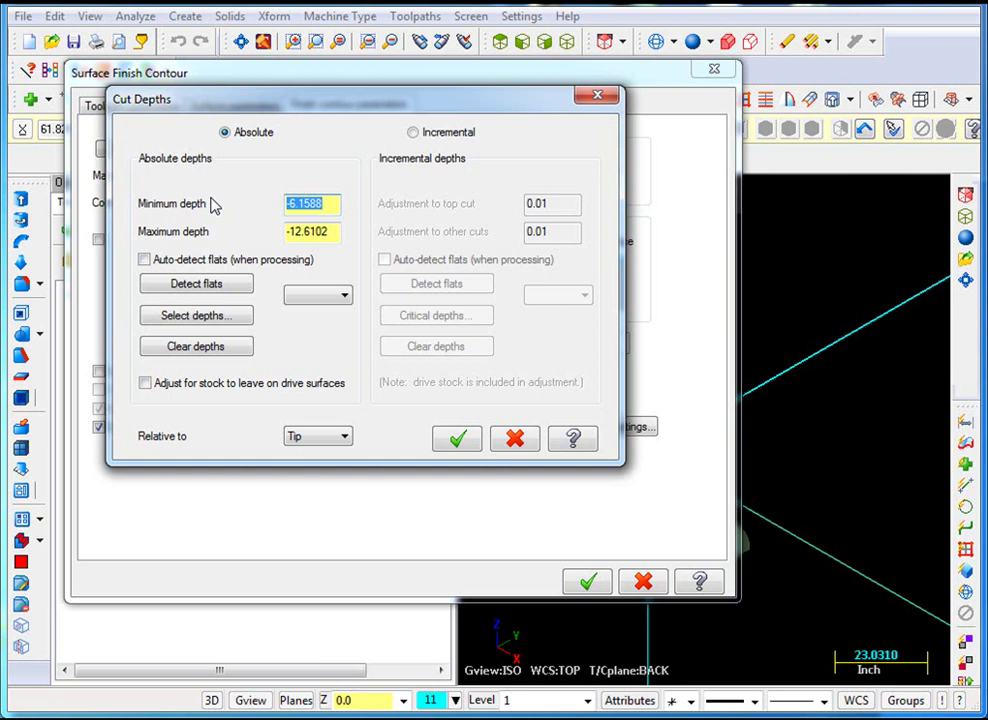
type("-12")
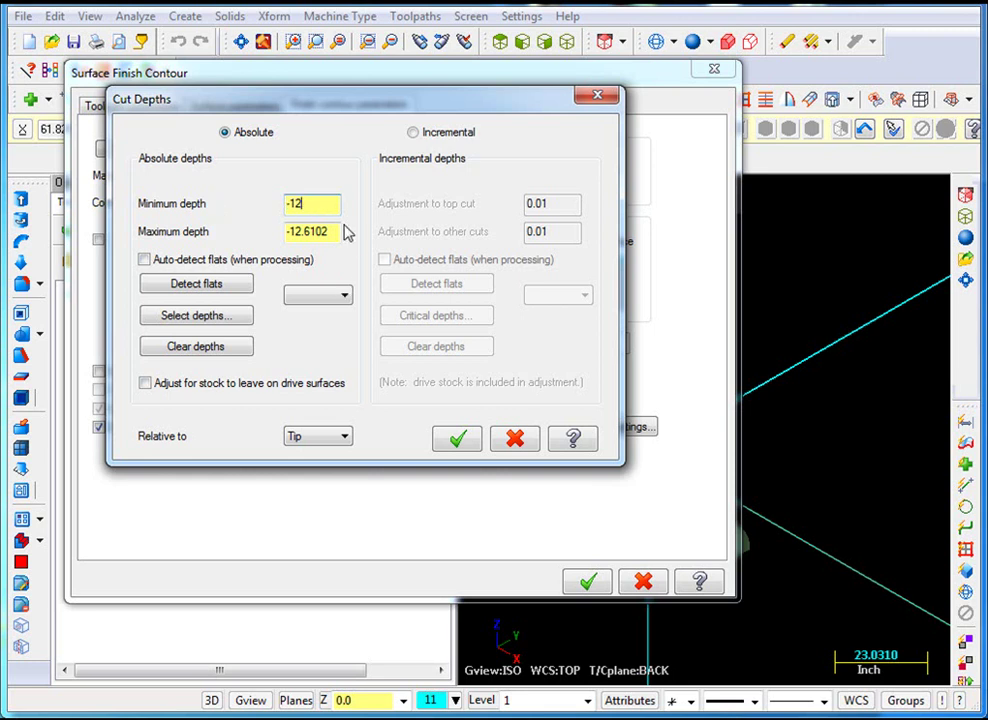
left_click_drag(331, 229, 208, 233)
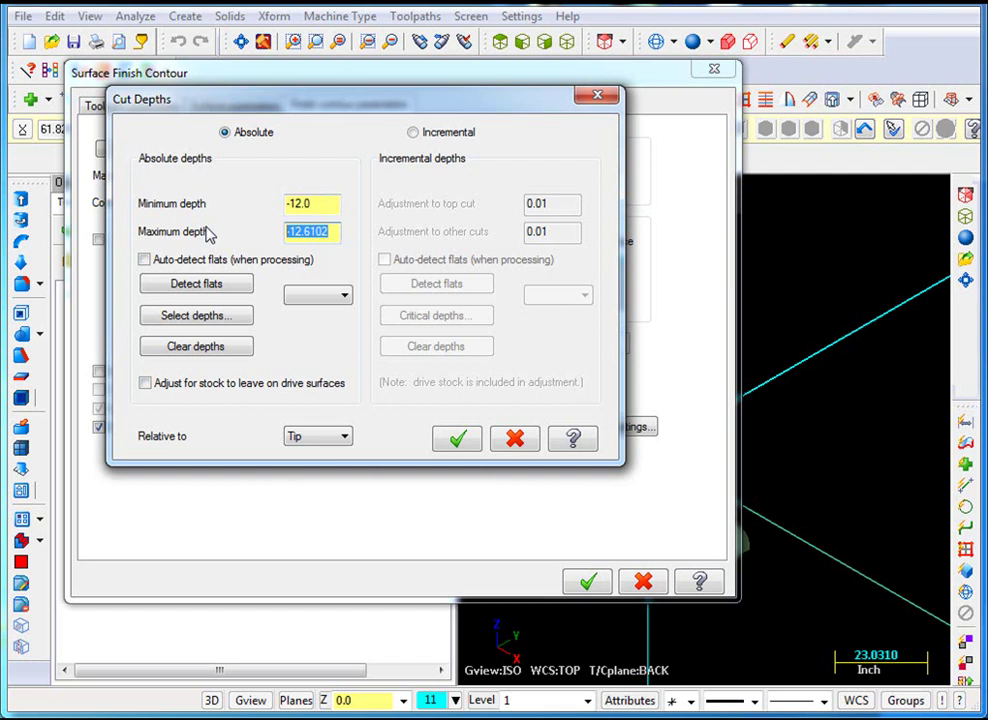
type("-24.")
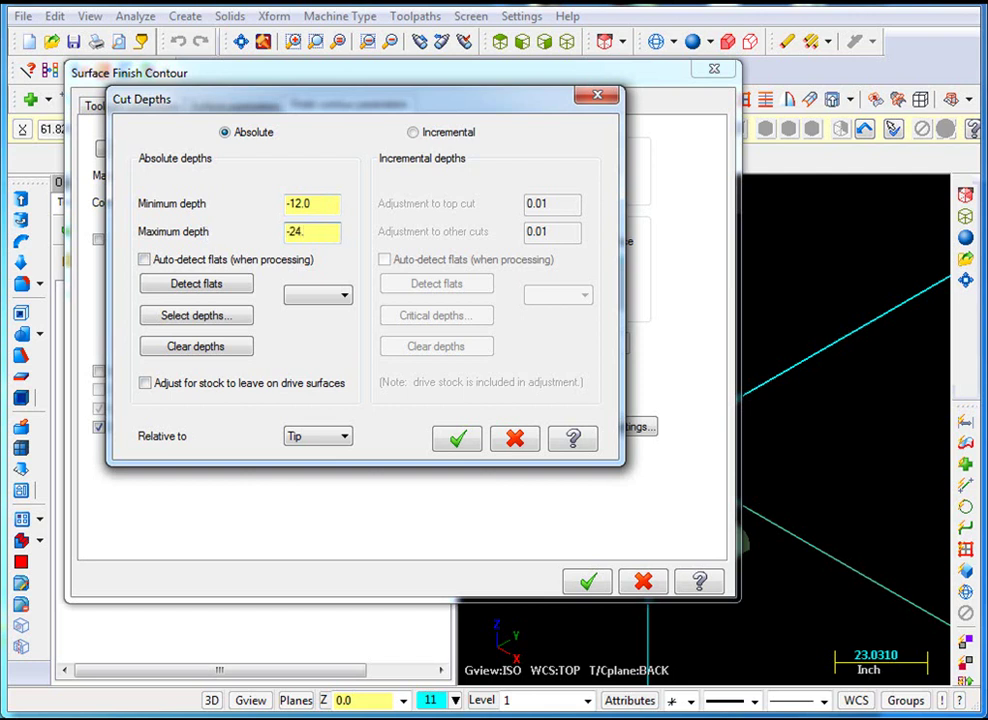
Step: Accept the new depths, regenerate the contour toolpath and backplot it over the half-cylinder
left_click(457, 439)
left_click(589, 581)
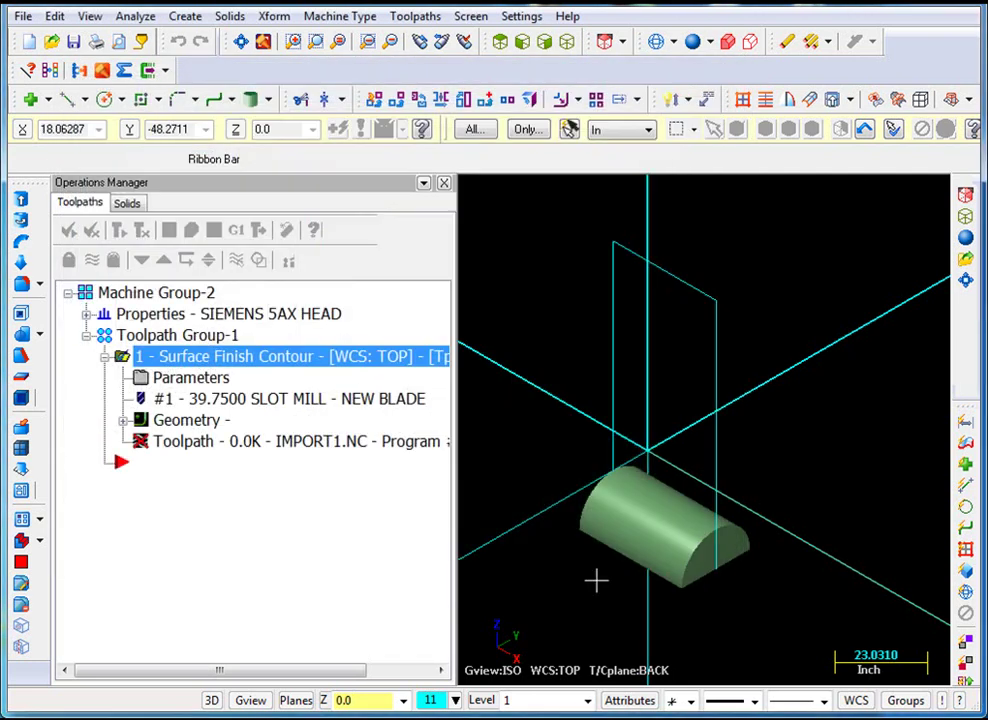
left_click(143, 230)
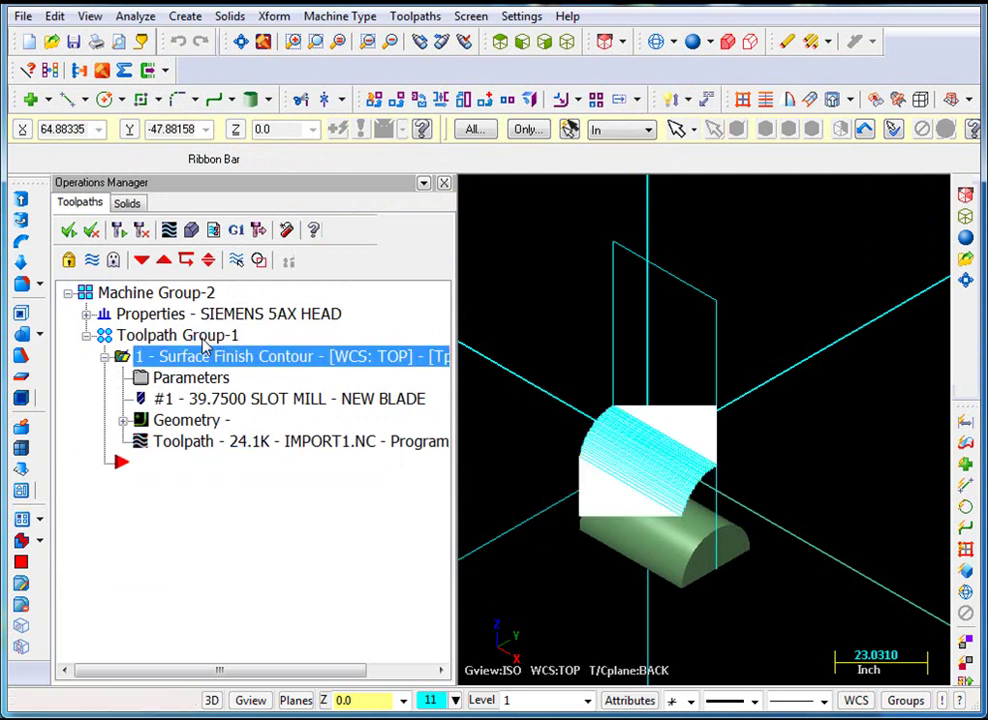
left_click(169, 230)
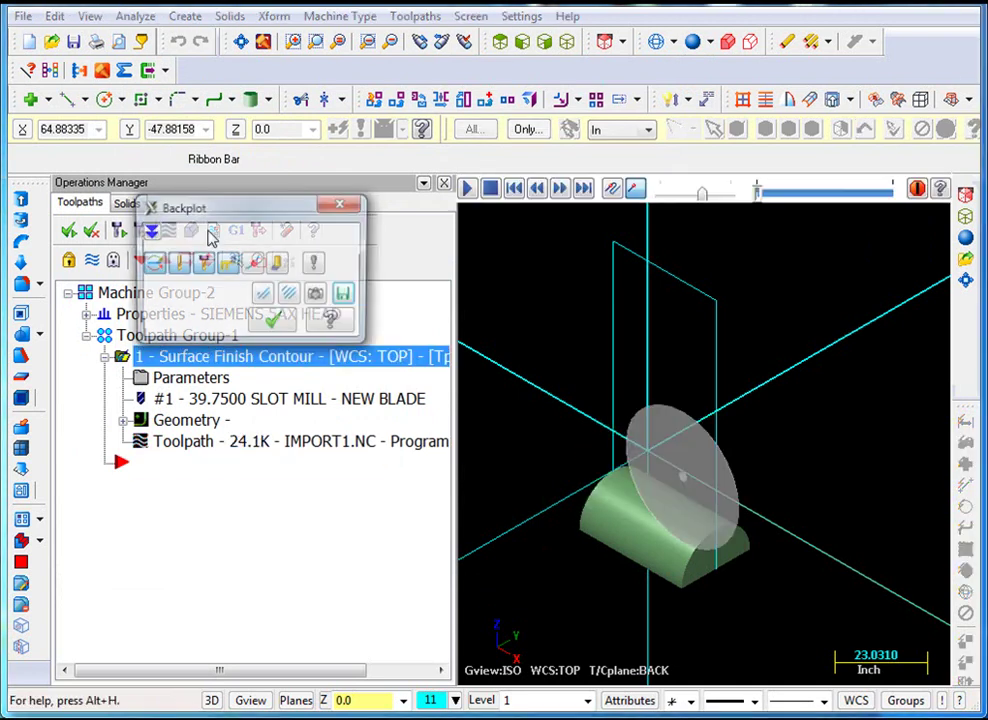
left_click(473, 197)
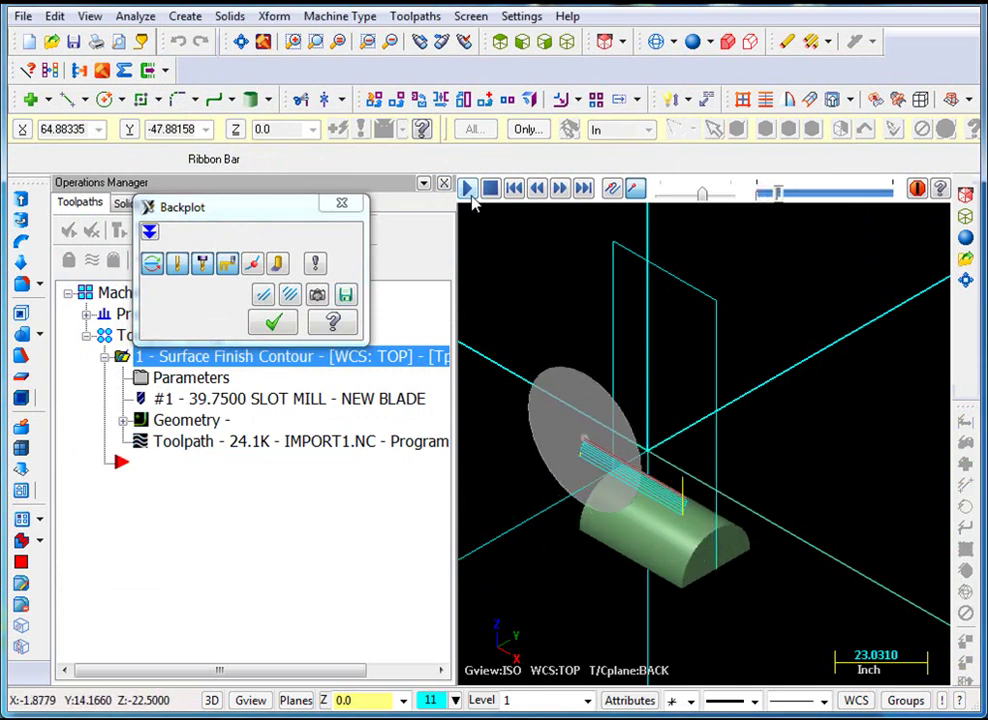
mouse_move(776, 519)
middle_mouse_down()
mouse_move(750, 482)
mouse_move(738, 494)
middle_mouse_up()
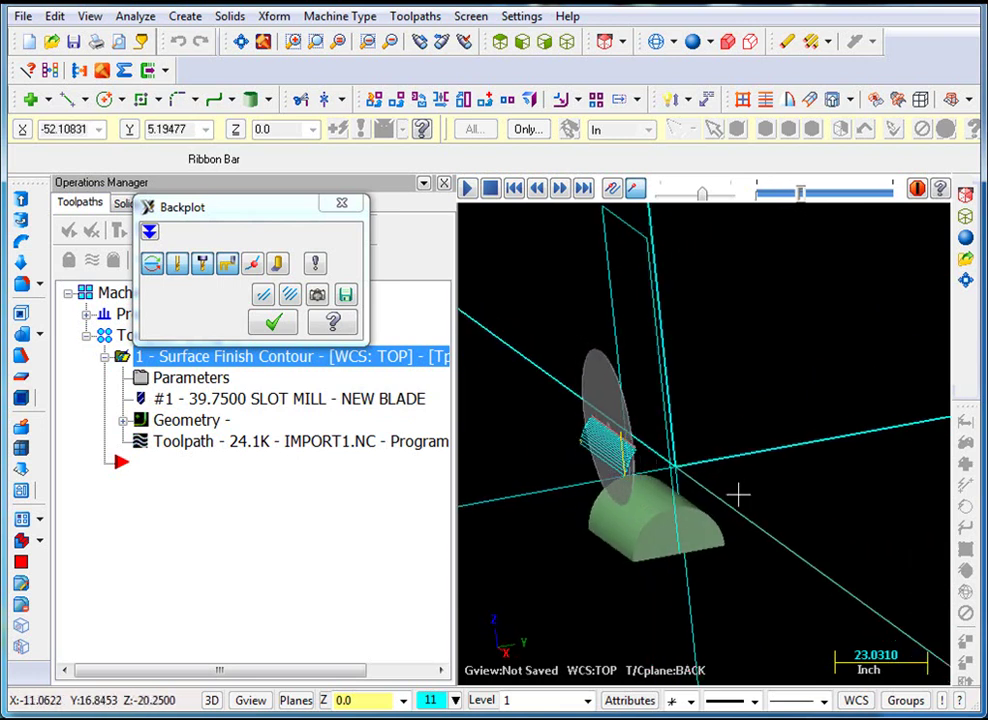